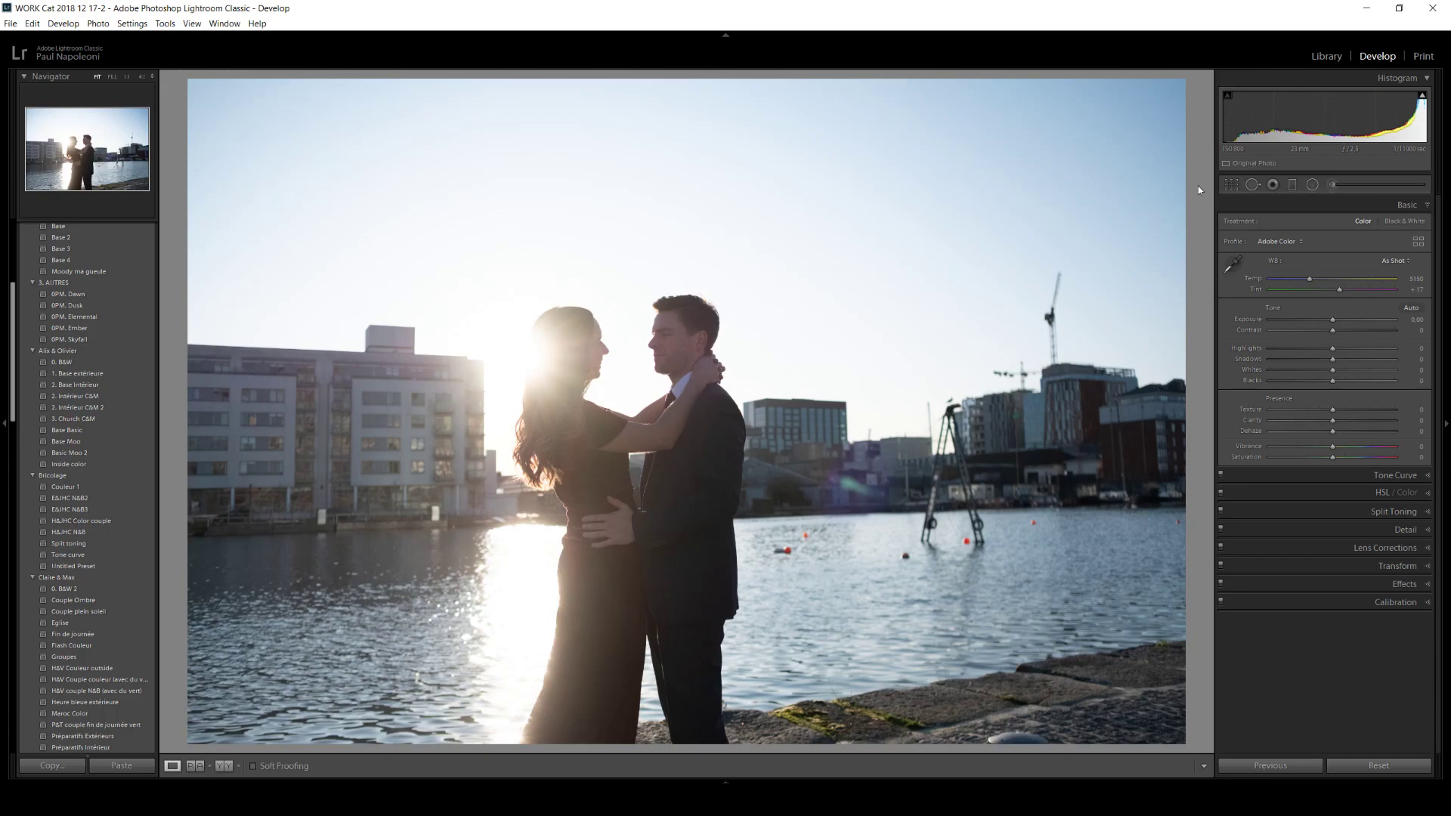
- Crop the photo to a 16 x 9 aspect ratio, adjust its straightening angle slightly and apply the crop
click(1230, 187)
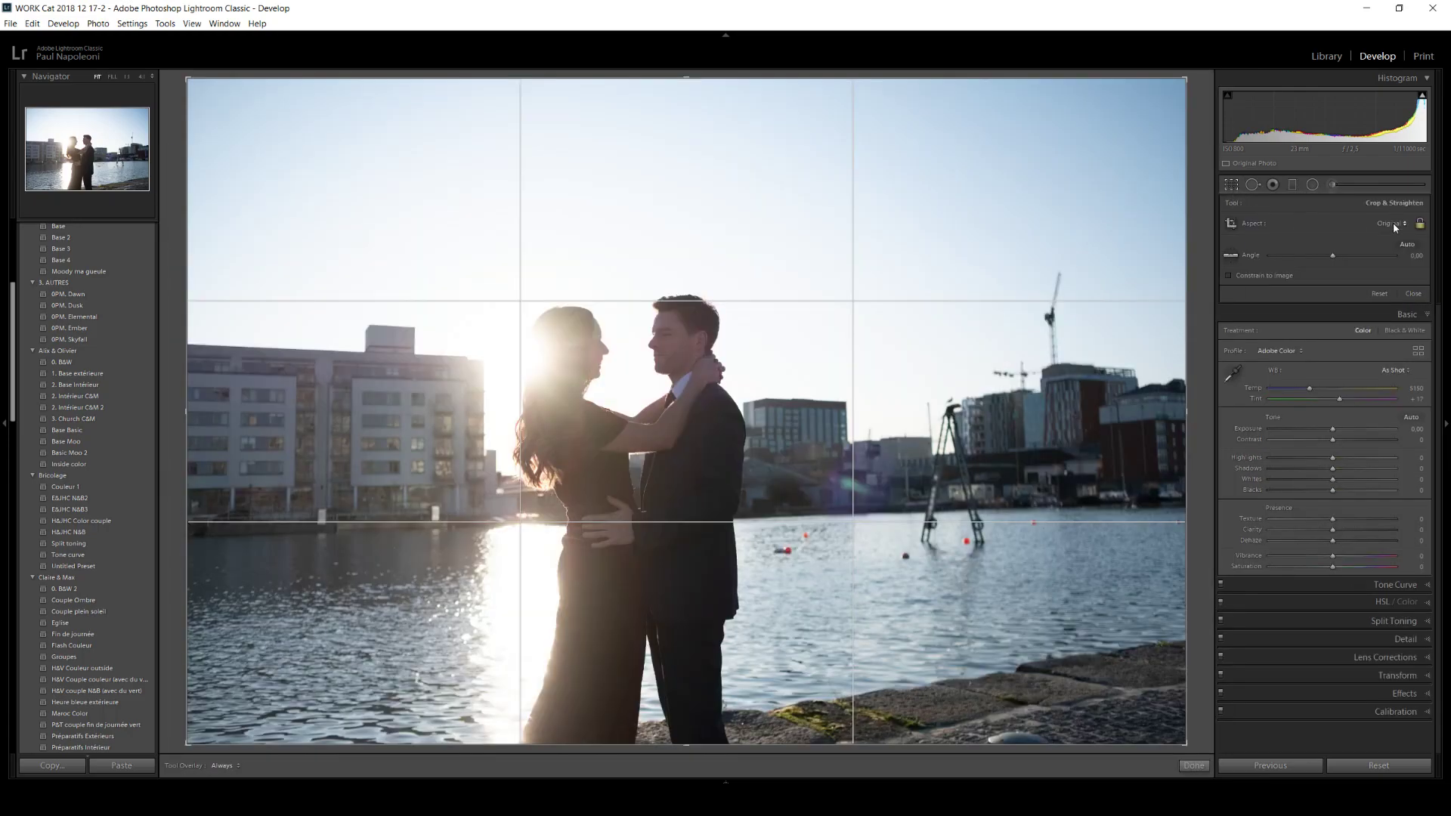
click(1393, 222)
click(1300, 368)
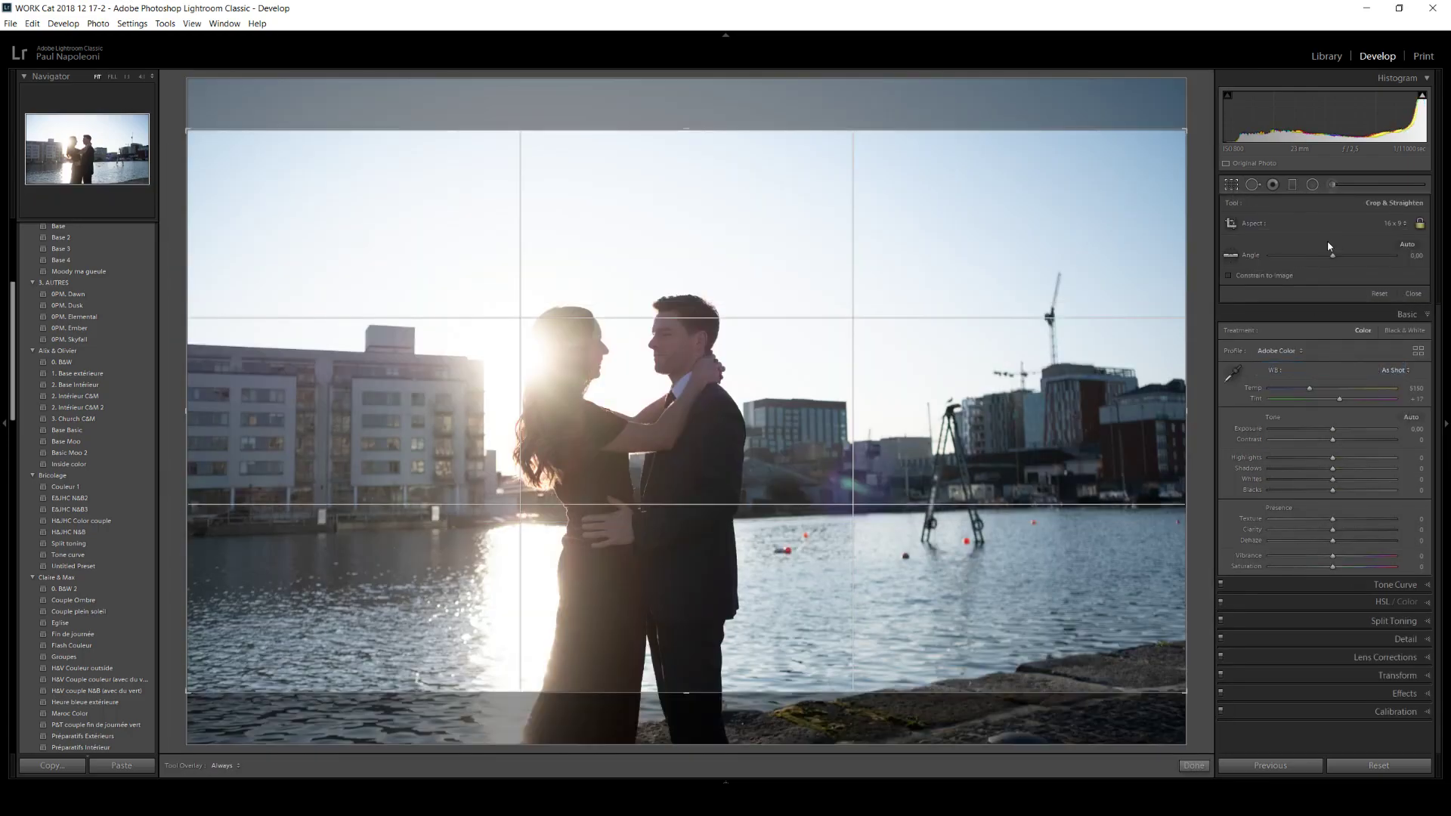
drag(1332, 255, 1334, 258)
click(1194, 766)
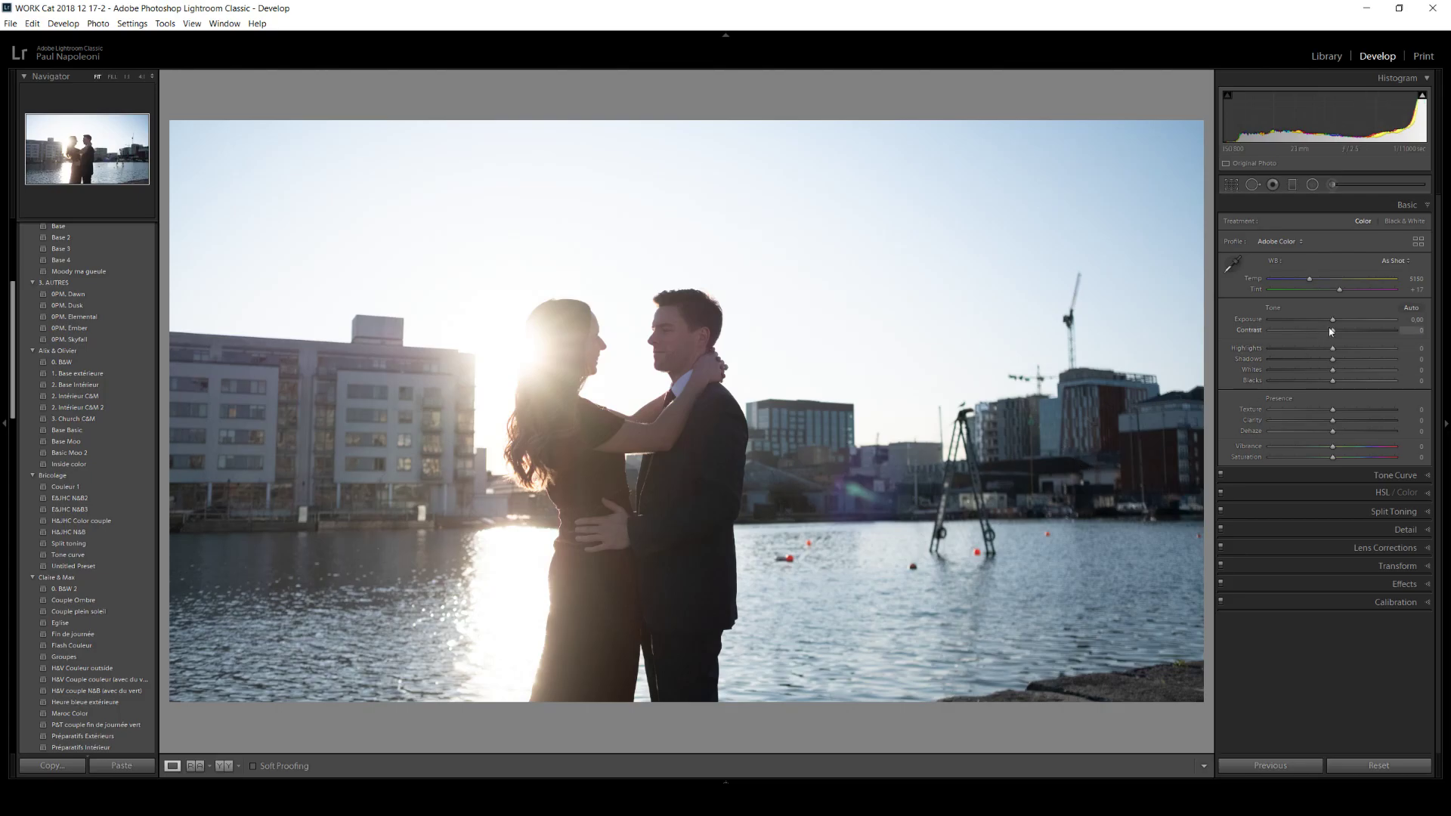
- Set the photo's Exposure to −0.29, Highlights to −76 and Blacks to −34, and reset Contrast to 0
drag(1335, 325, 1285, 348)
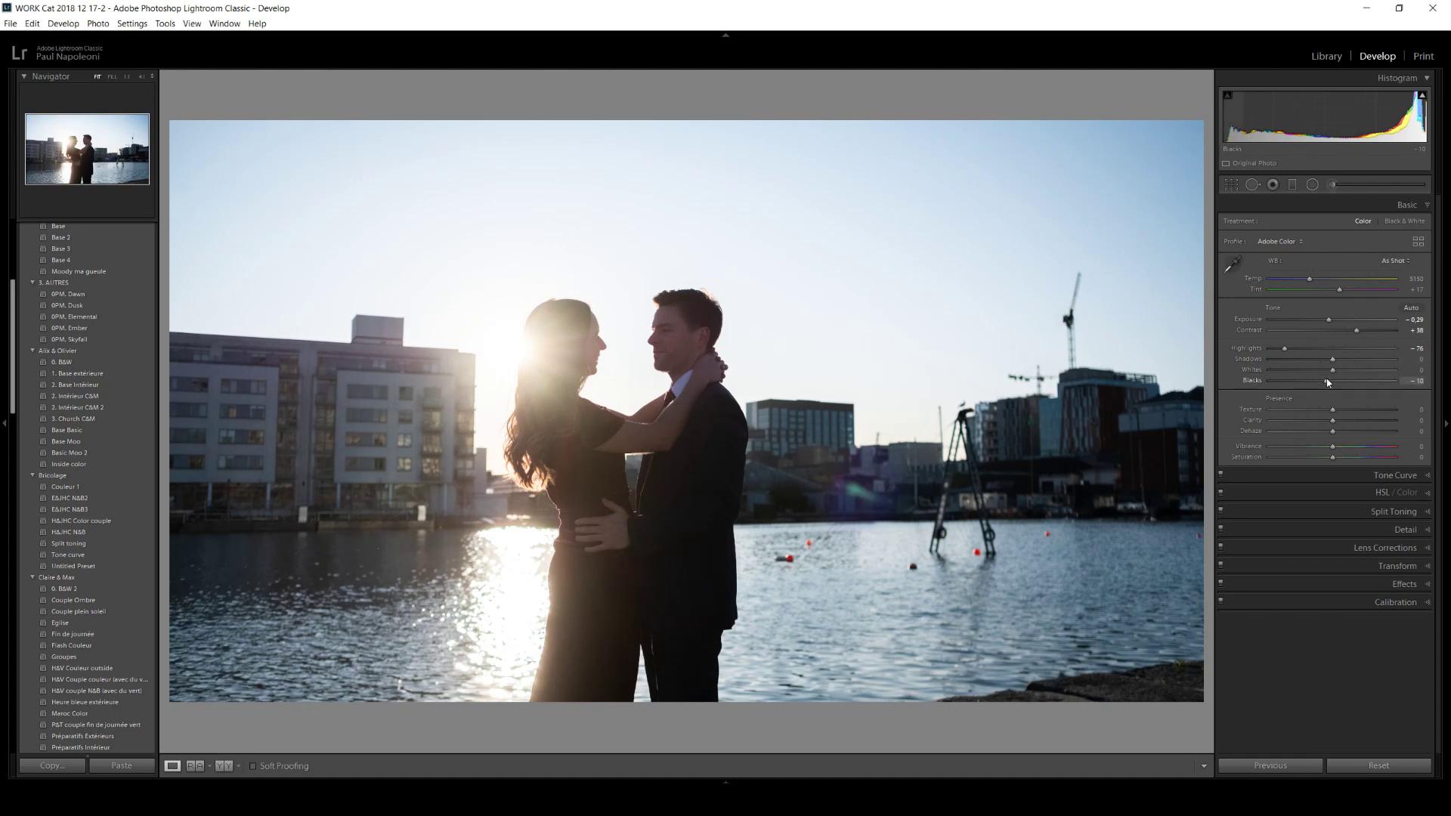
drag(1329, 383, 1331, 383)
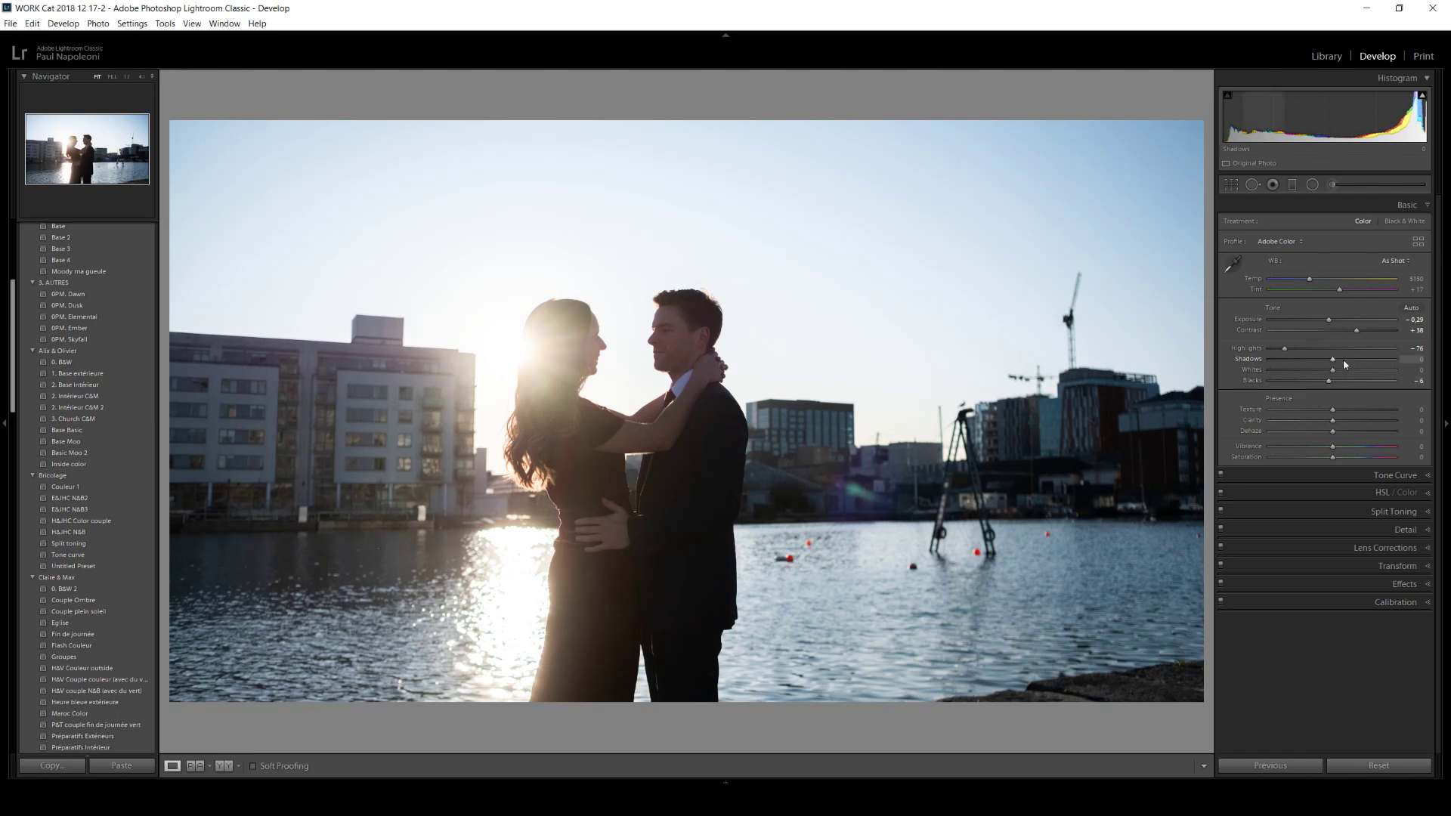
drag(1358, 333, 1345, 330)
drag(1329, 381, 1313, 381)
double_click(1249, 330)
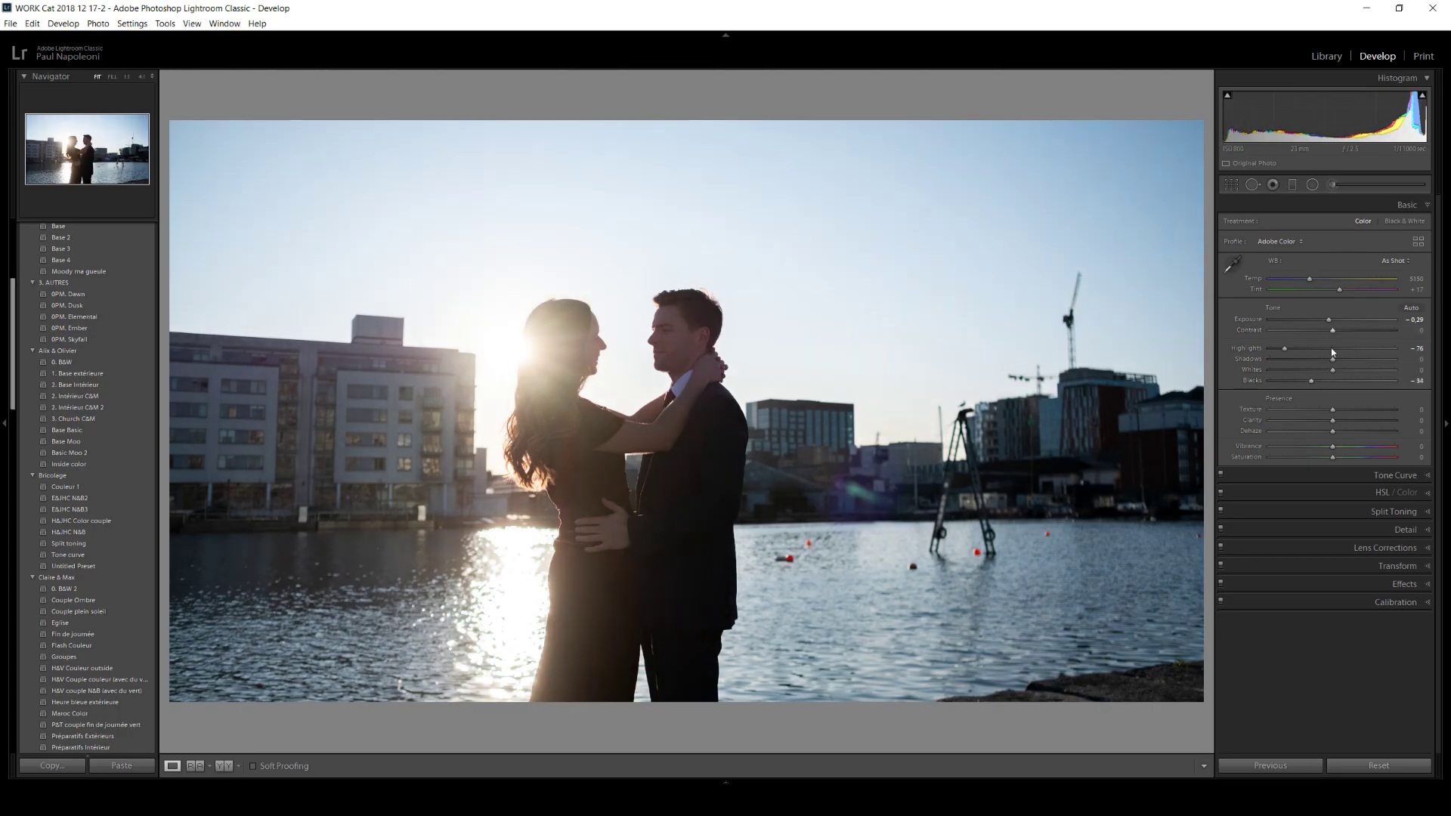
- Set the photo's Shadows to +19, Blacks to −56 and white balance Temp to 5891
drag(1311, 381, 1301, 383)
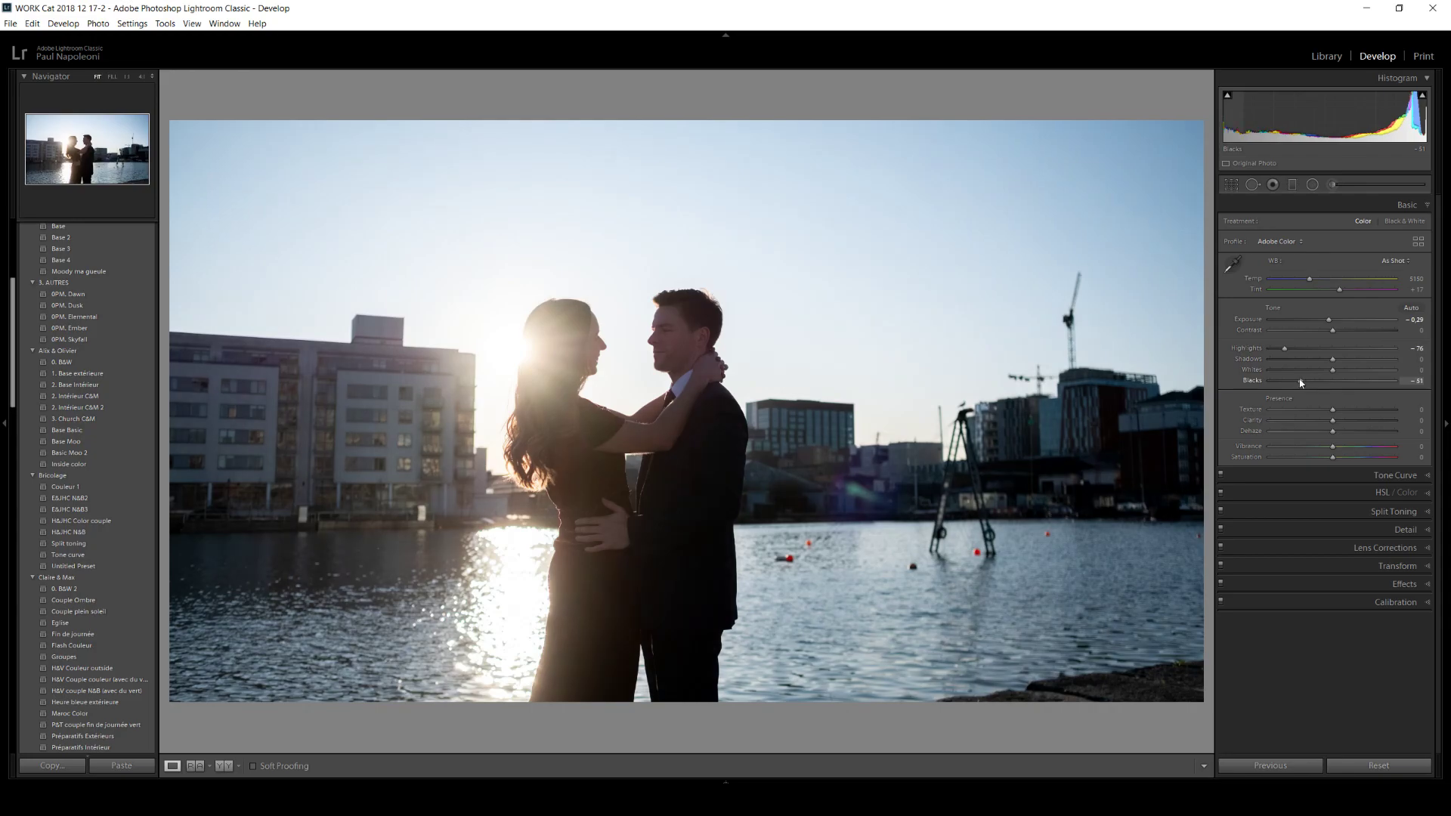
drag(1300, 383, 1301, 383)
click(1344, 361)
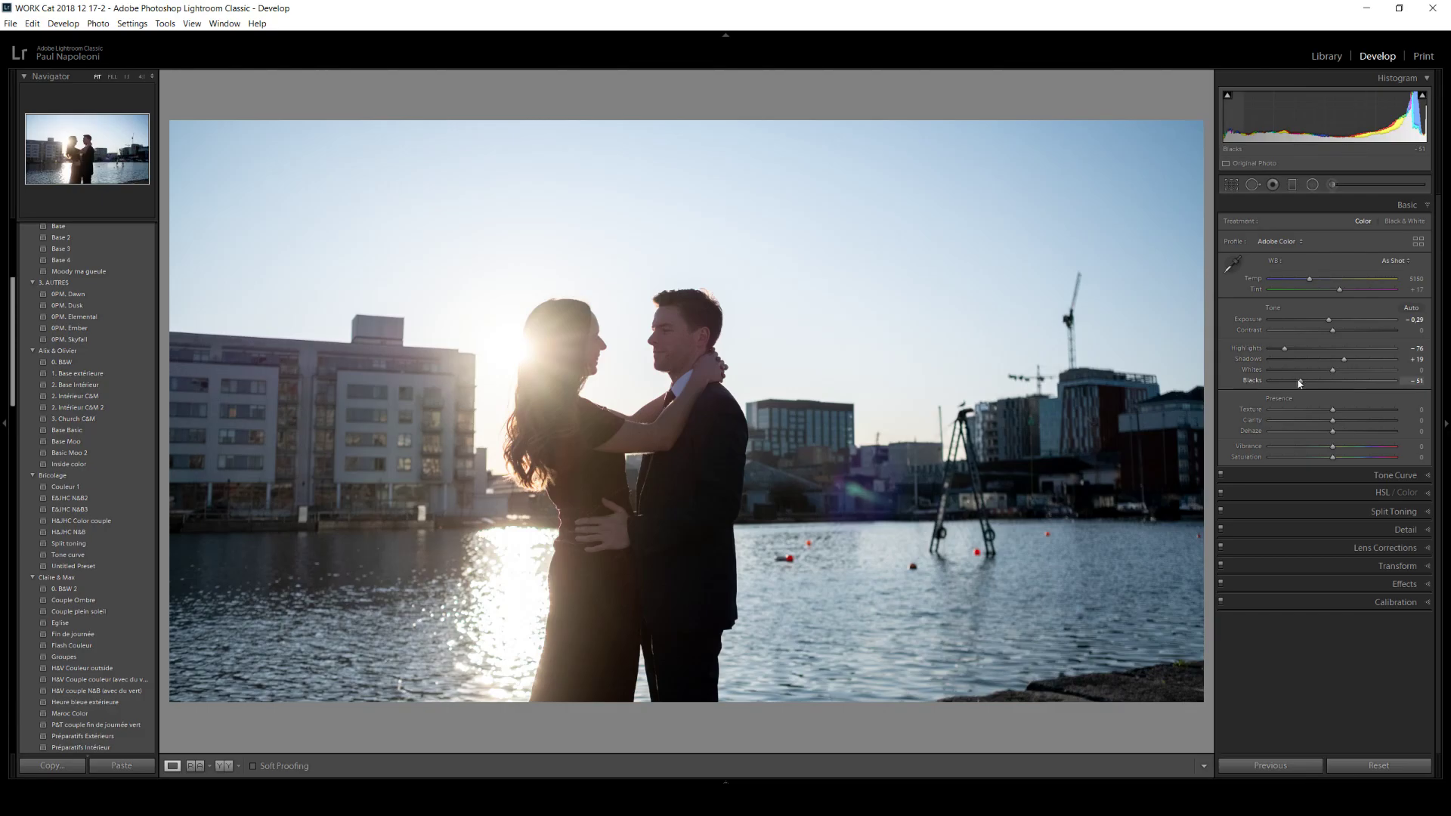
drag(1299, 383, 1296, 382)
drag(1308, 280, 1317, 281)
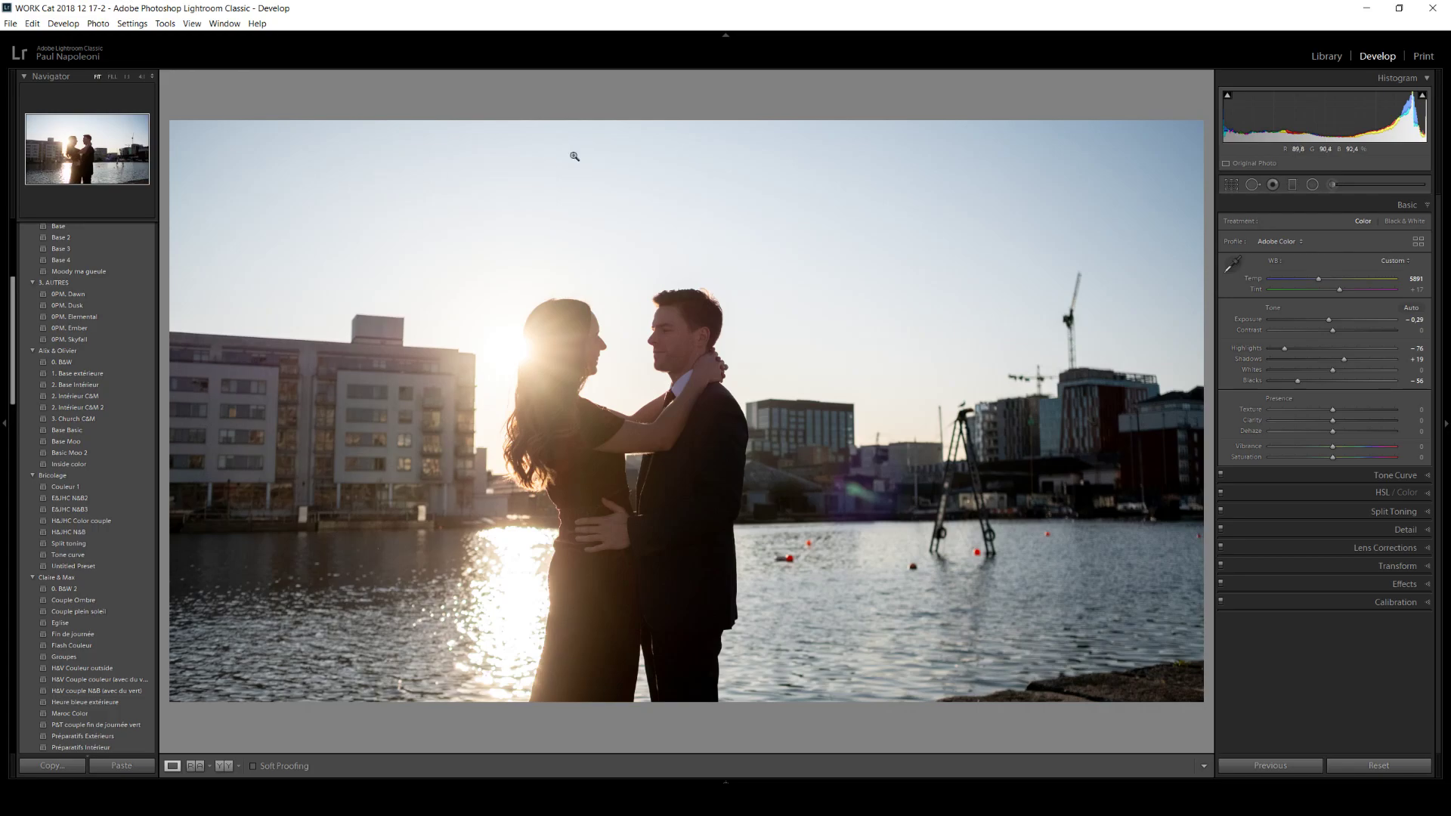
- Place a graduated filter over the sky above the couple and reset its Shadows, Exposure and Clarity to 0
click(1291, 188)
drag(625, 214, 627, 446)
drag(631, 317, 632, 281)
double_click(1340, 298)
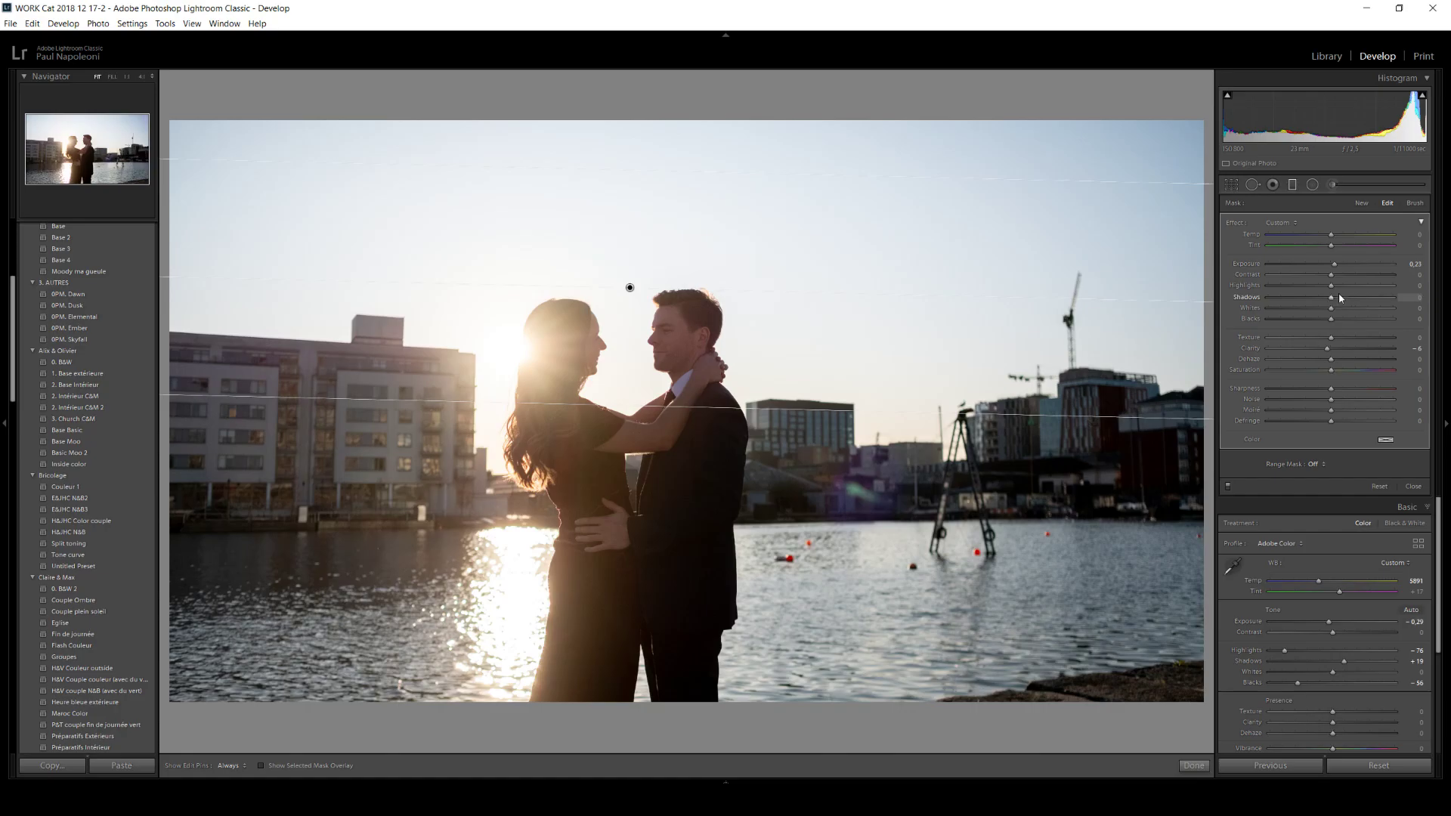
double_click(1335, 264)
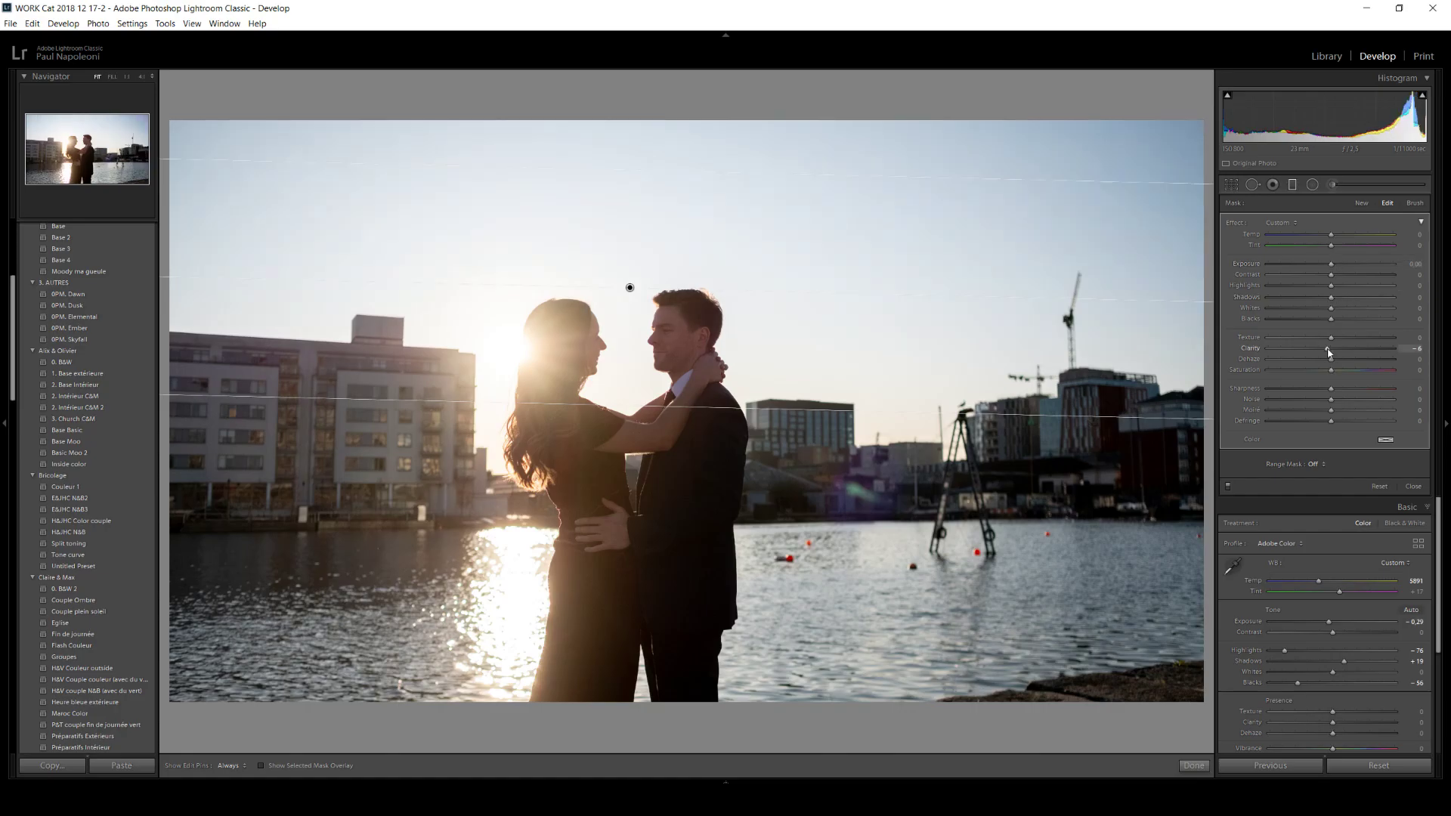
double_click(1328, 350)
- Set the sky filter's Exposure to −0.23, Highlights to −75 and Whites to −41, and tilt and lower it slightly
drag(1290, 289, 1287, 287)
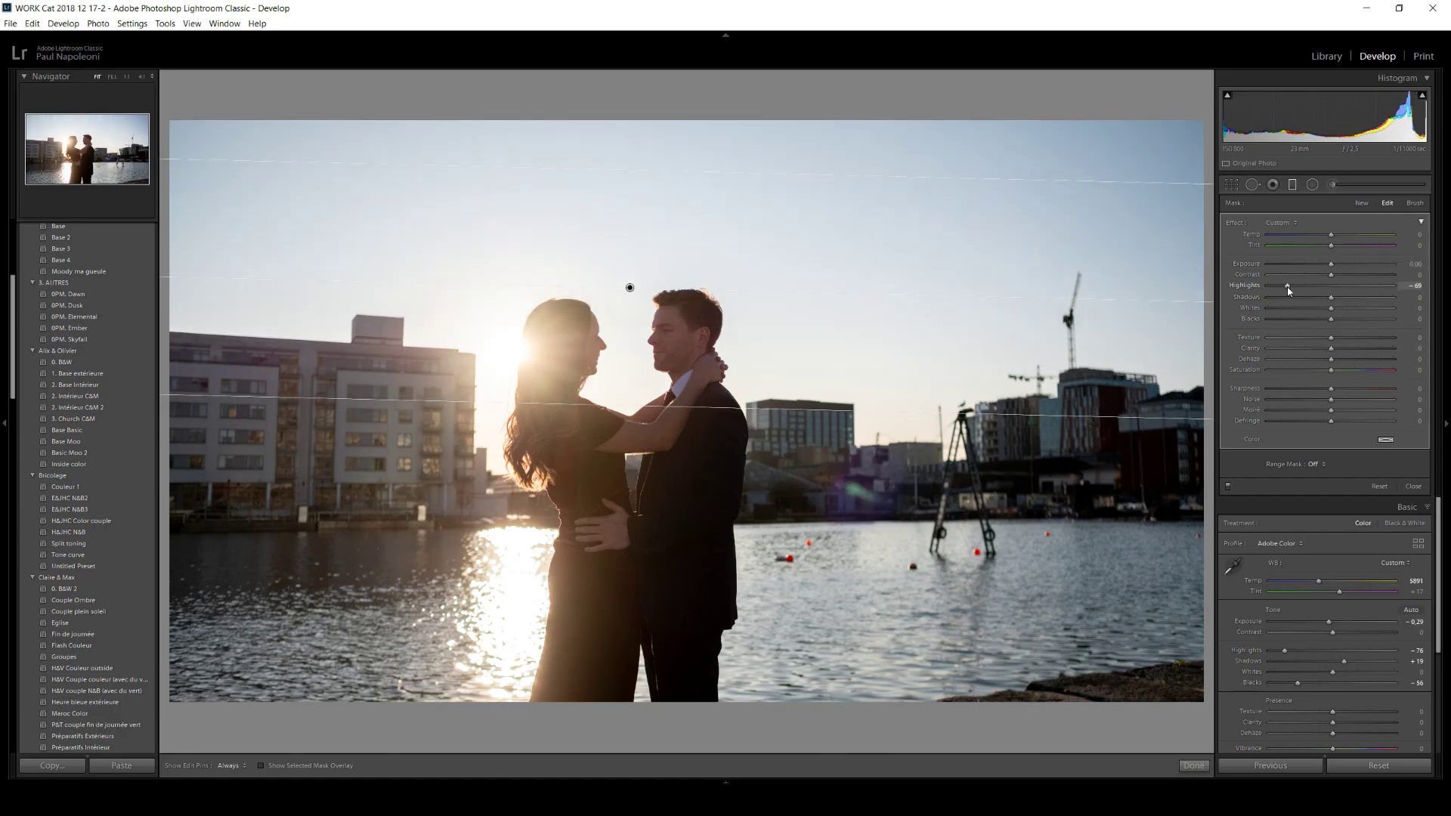
drag(1330, 264, 1324, 266)
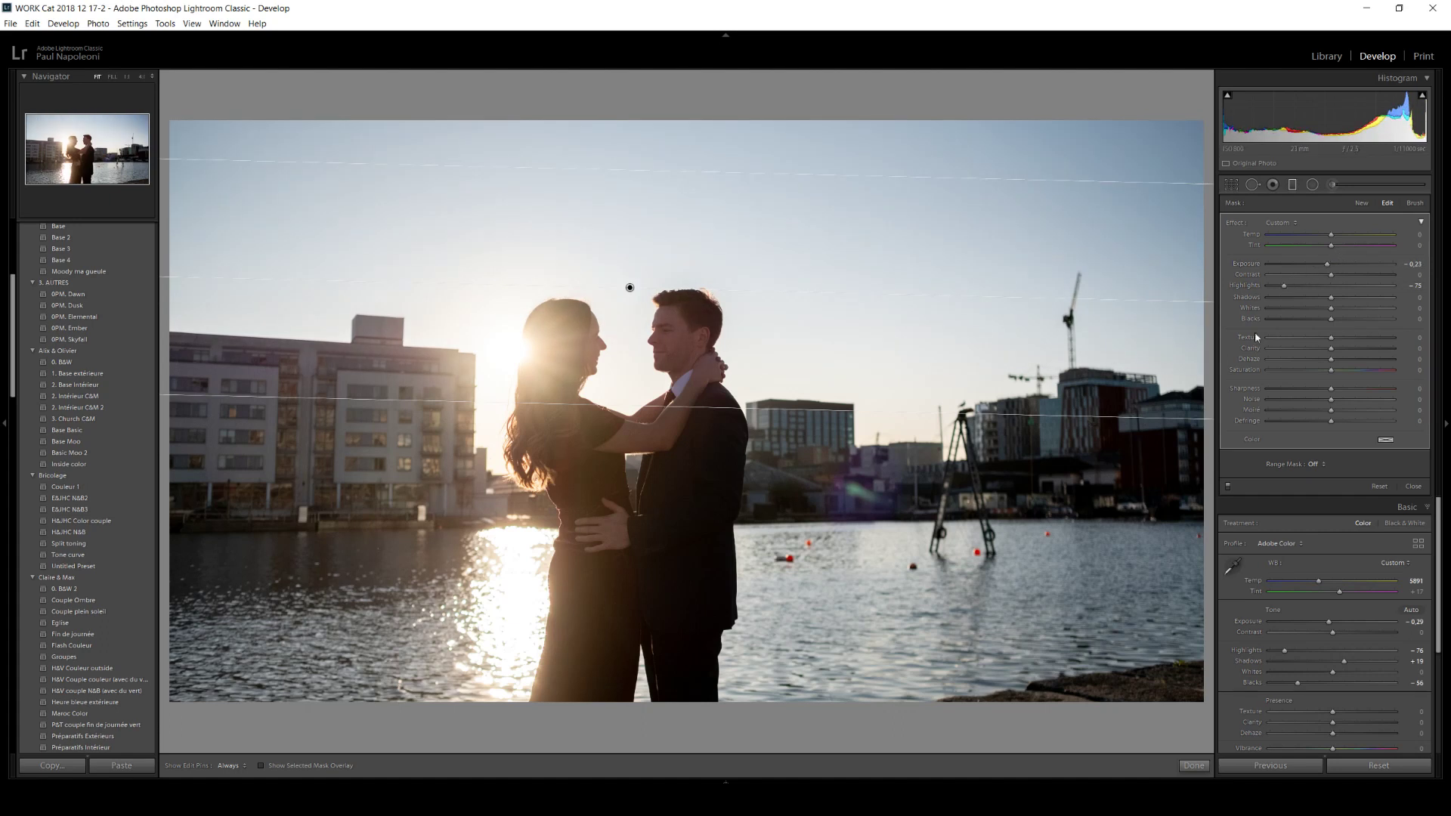
click(1304, 307)
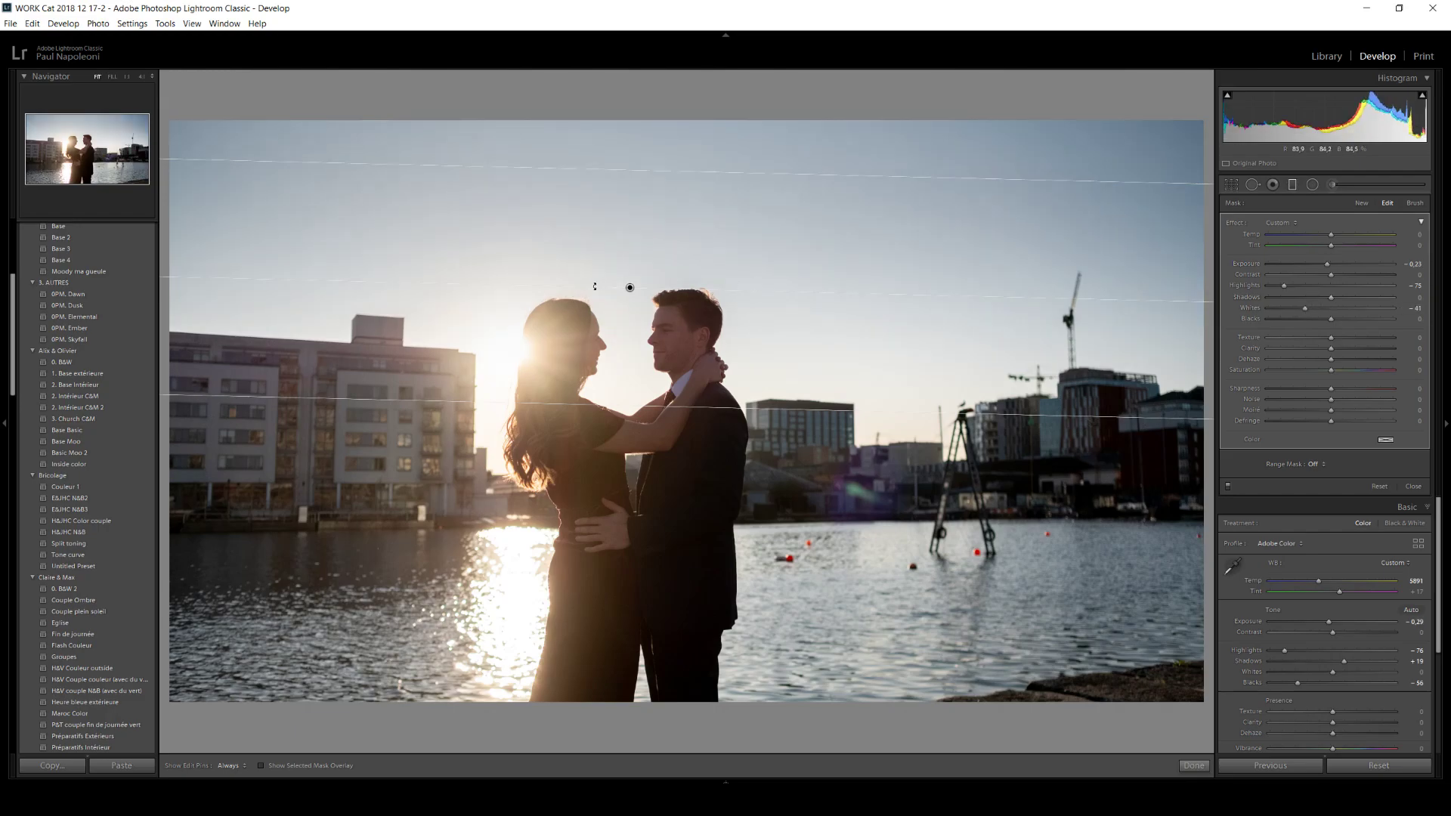
drag(883, 291, 886, 297)
drag(632, 289, 634, 303)
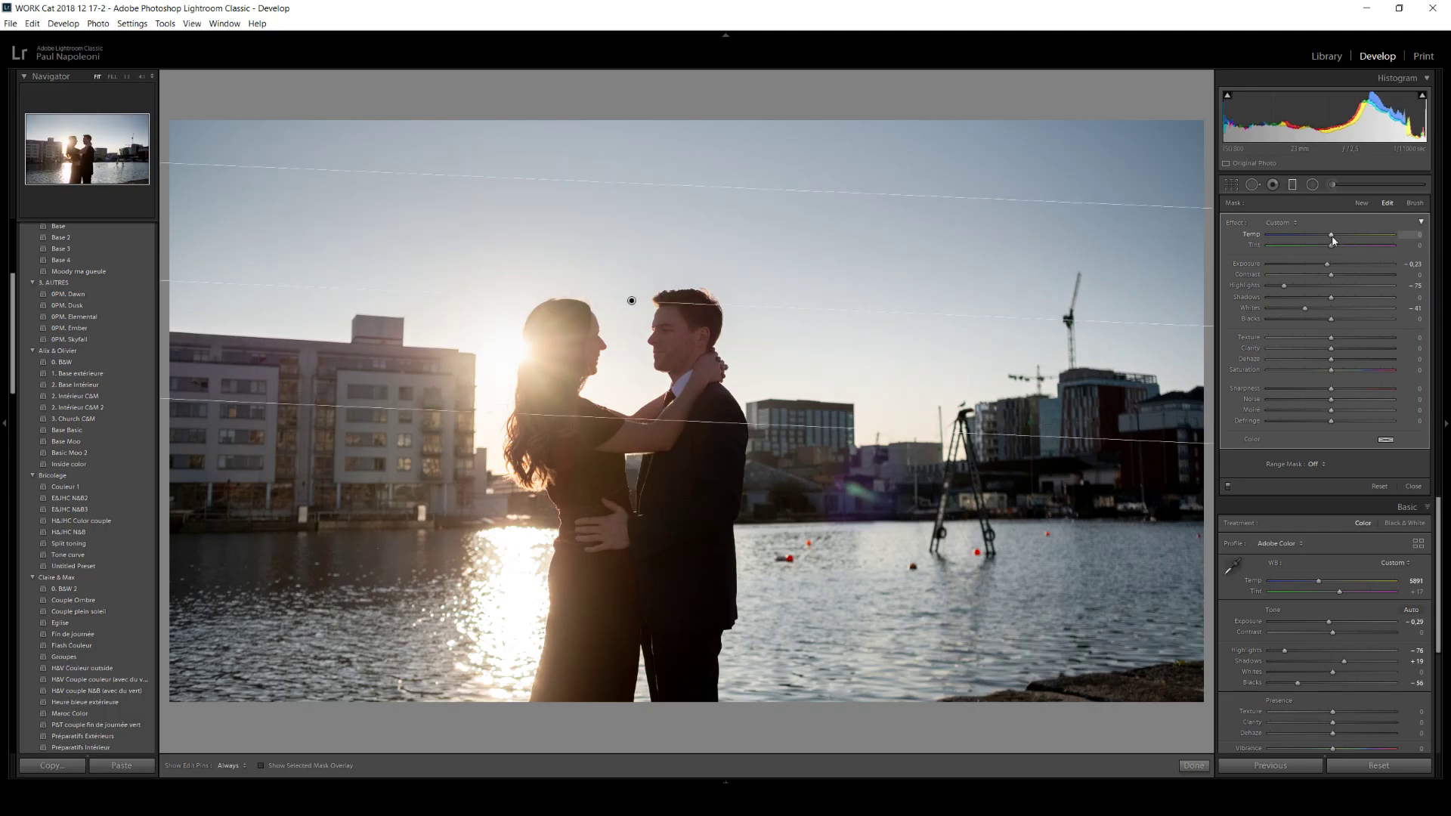
- Cool the sky filter to a Temp of −28, close it, and slightly adjust the photo's overall Saturation
drag(1334, 240, 1321, 233)
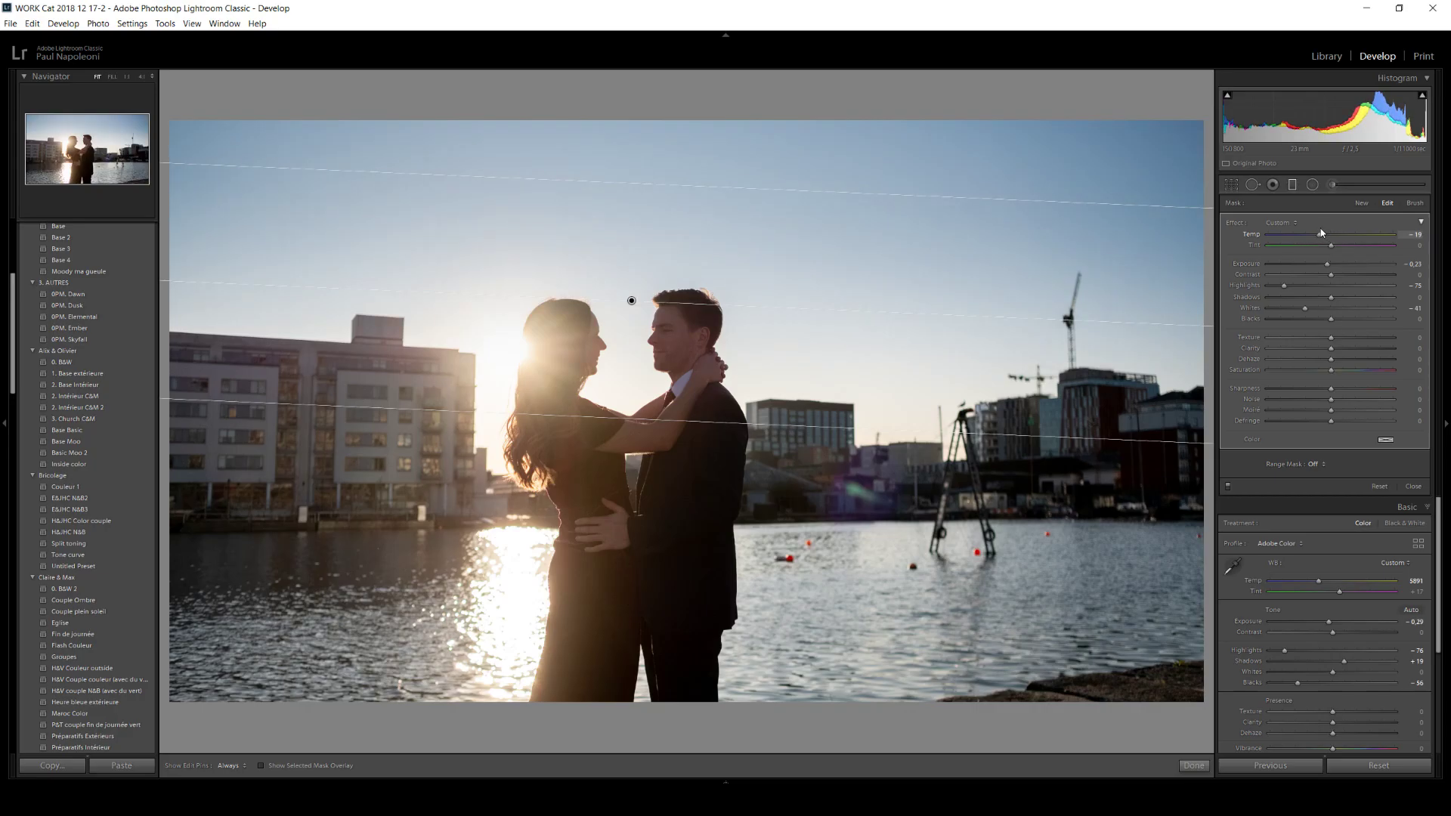
drag(1319, 235, 1254, 246)
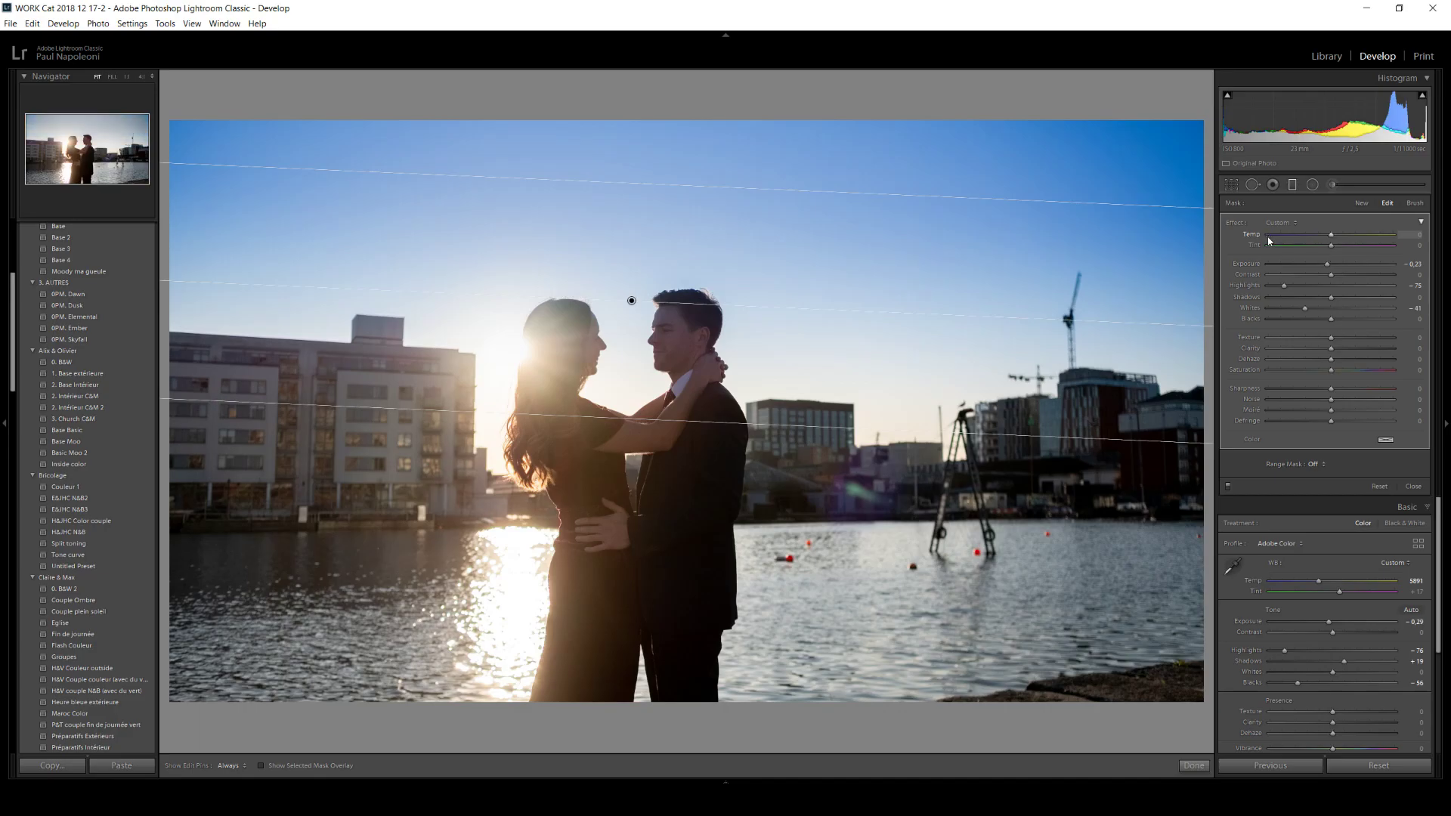
double_click(1256, 236)
drag(1330, 238, 1311, 235)
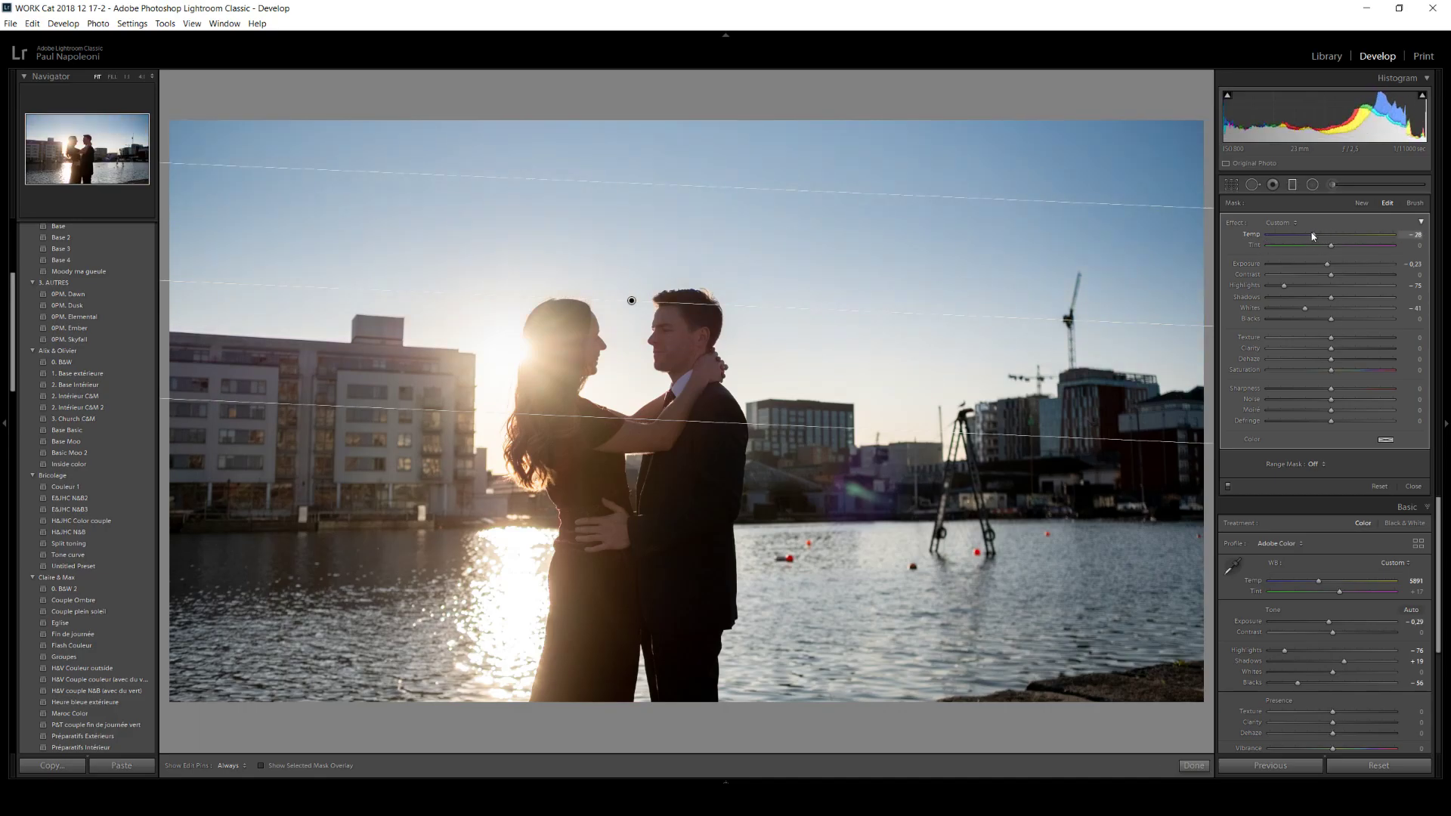
click(1202, 766)
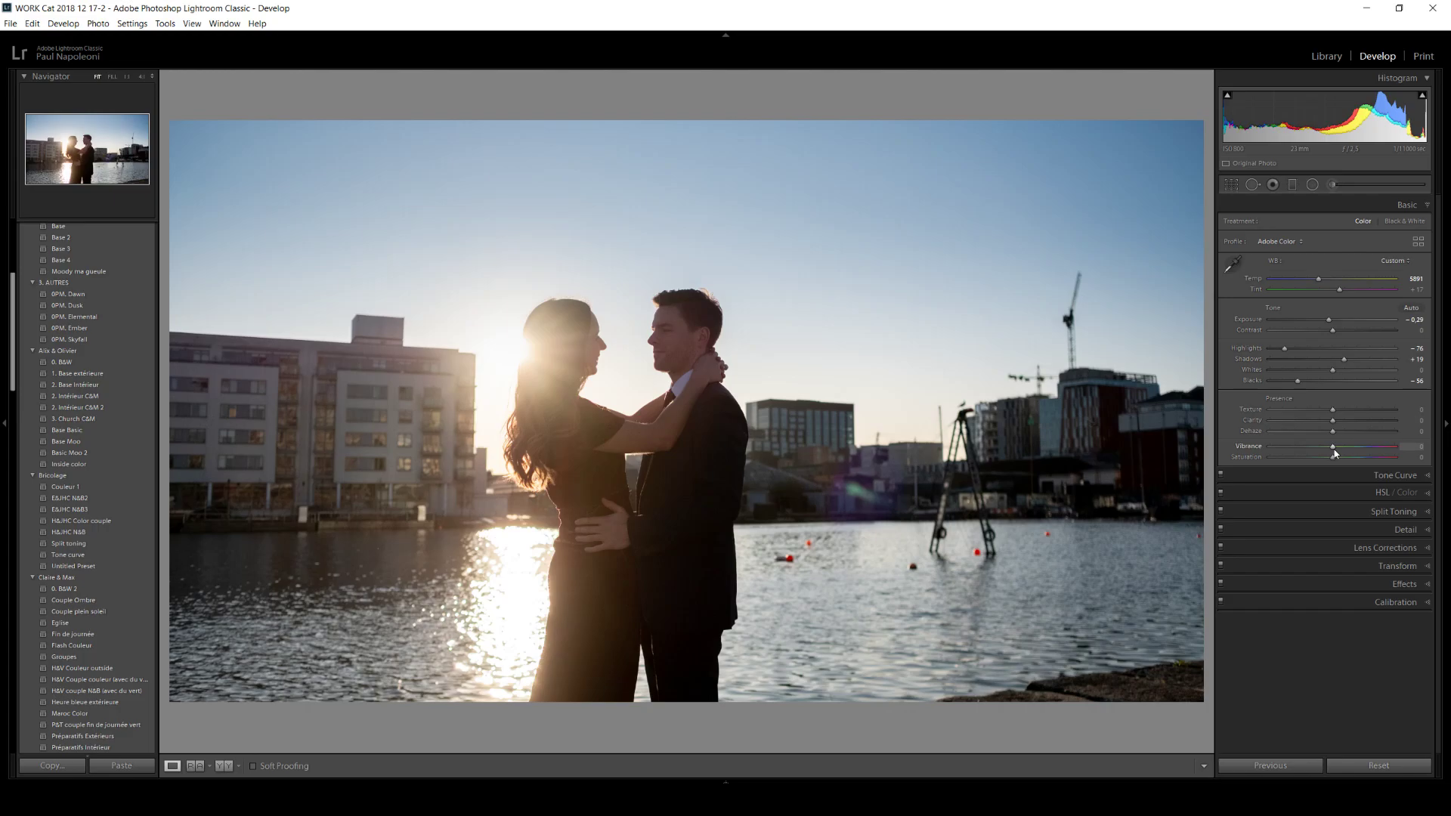
drag(1335, 453, 1327, 457)
- Try to brighten the man's face with an adjustment brush at Exposure 0.60 and raised Contrast
click(1332, 184)
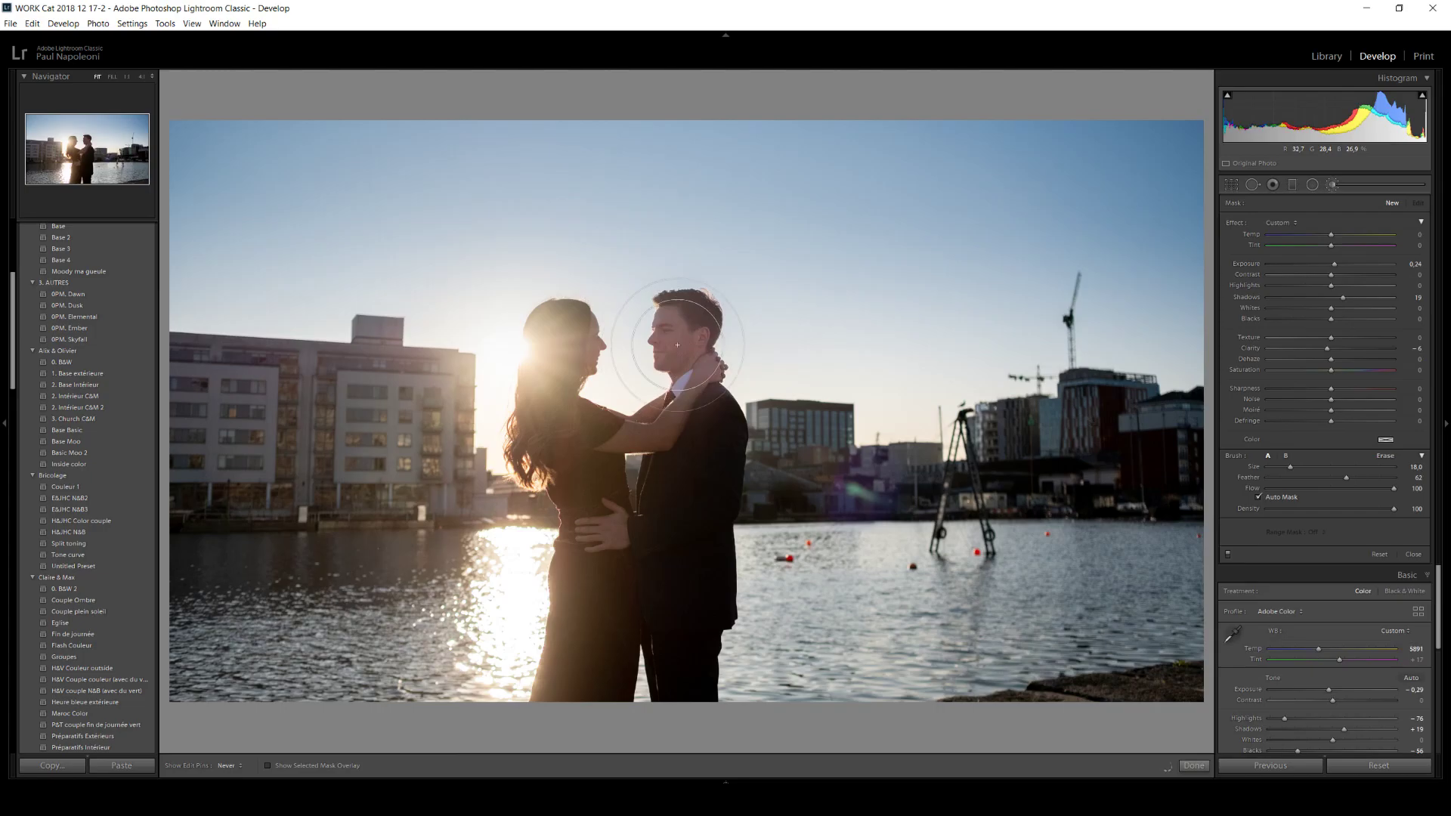
key(h)
drag(1336, 260, 1368, 274)
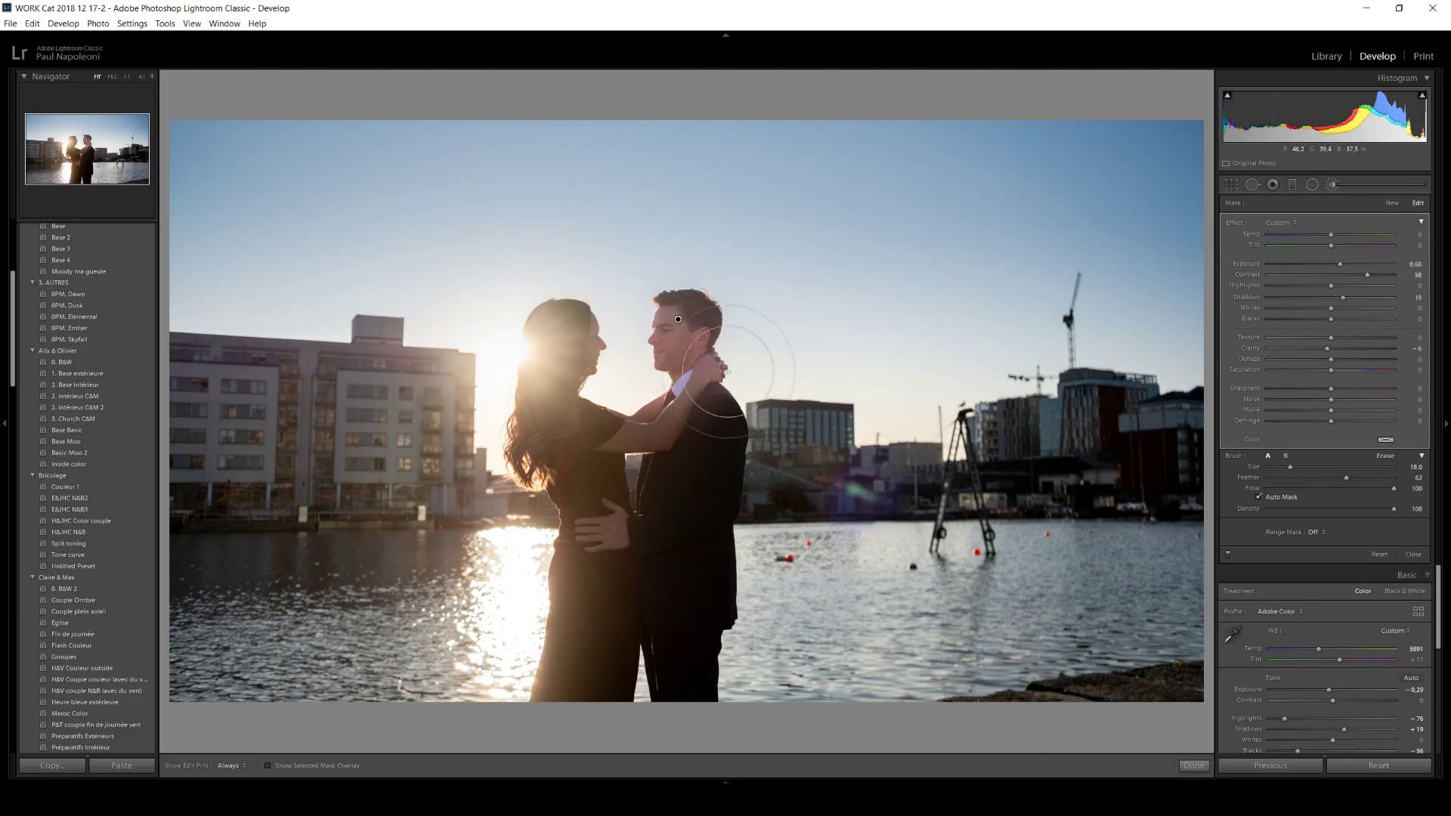
click(1189, 766)
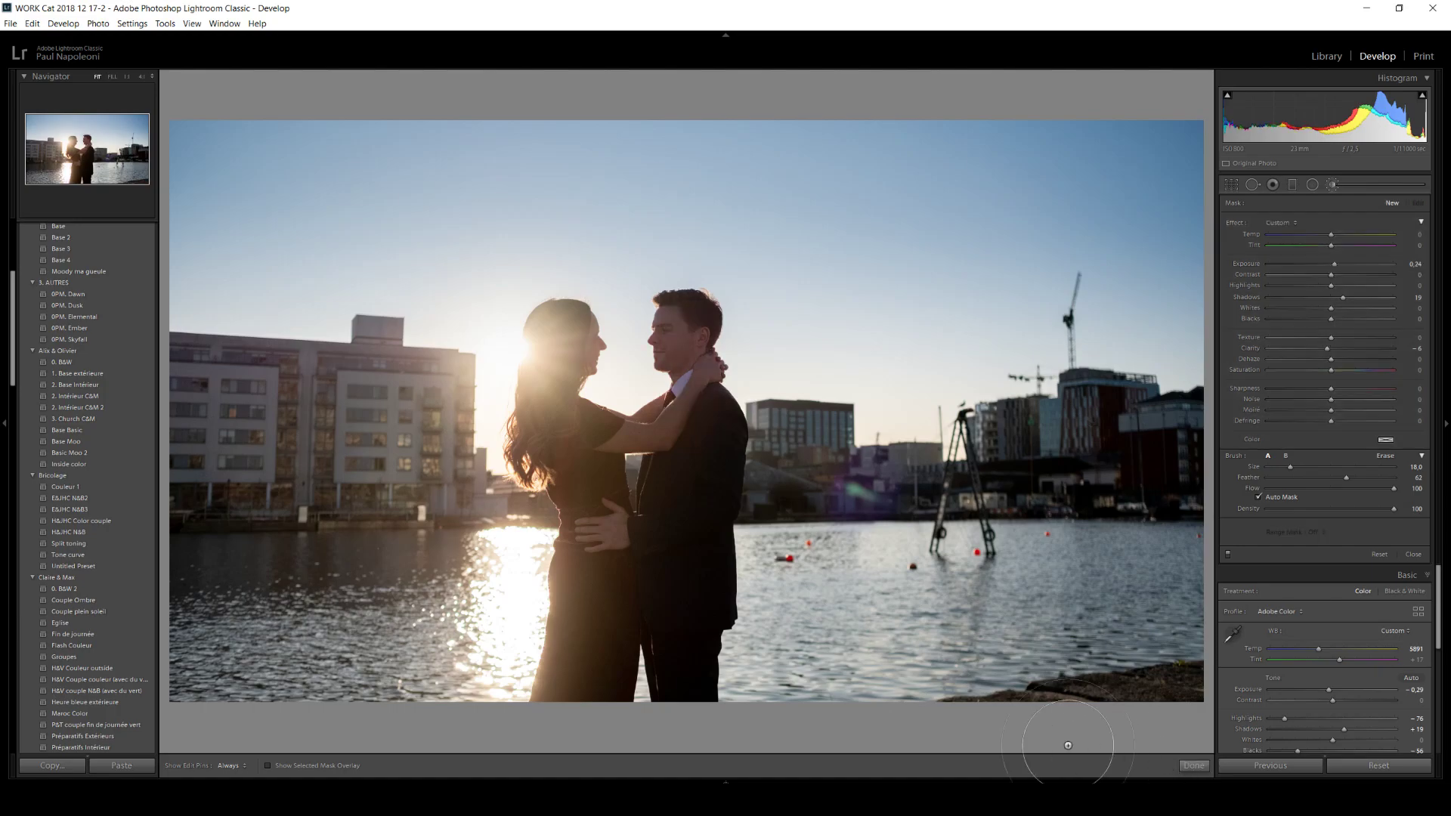